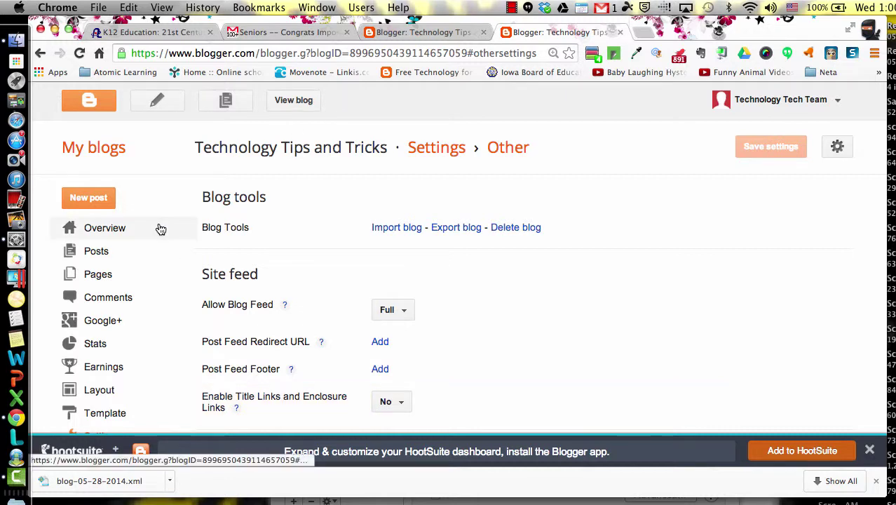
- Scroll the Other settings page down to Blog tools and back up
scroll(160, 229, "down", 1)
scroll(160, 229, "down", 5)
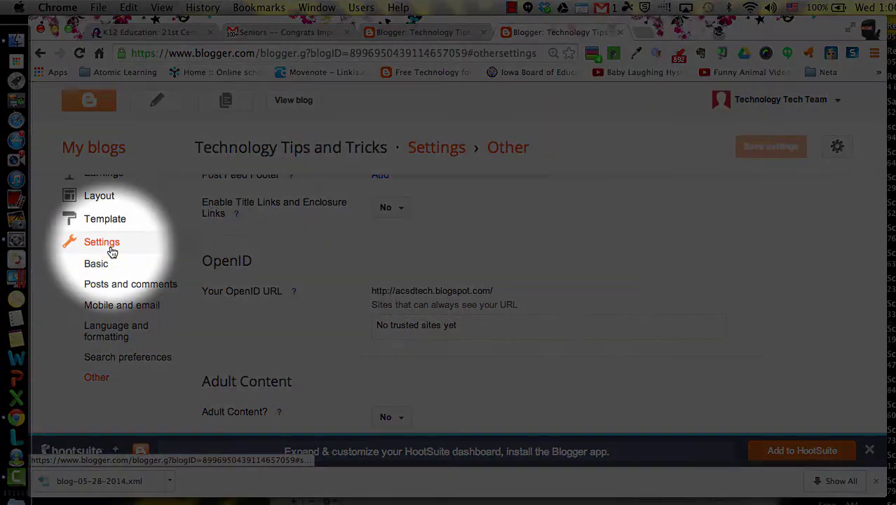
scroll(409, 323, "up", 3)
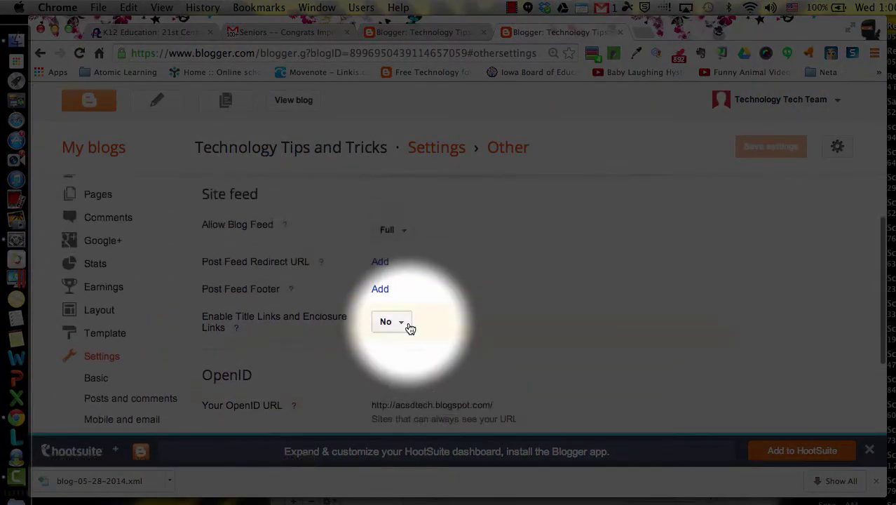
scroll(410, 324, "up", 3)
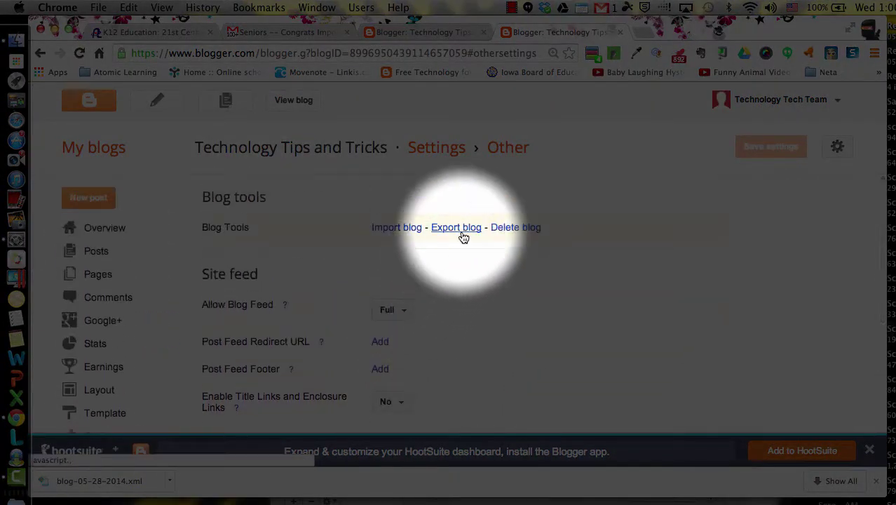
- Export Technology Tips and Tricks as blog-05-28-2014 (1).xml and dismiss the Export dialog
left_click(456, 232)
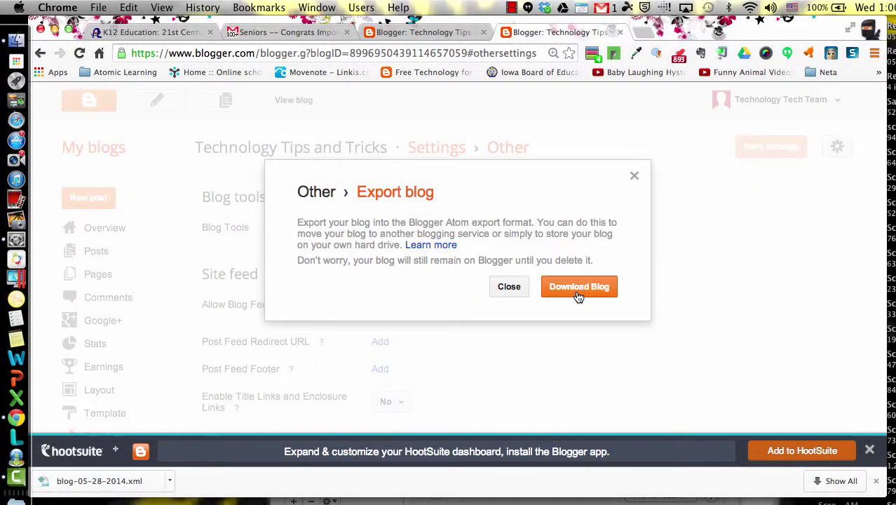
left_click(581, 293)
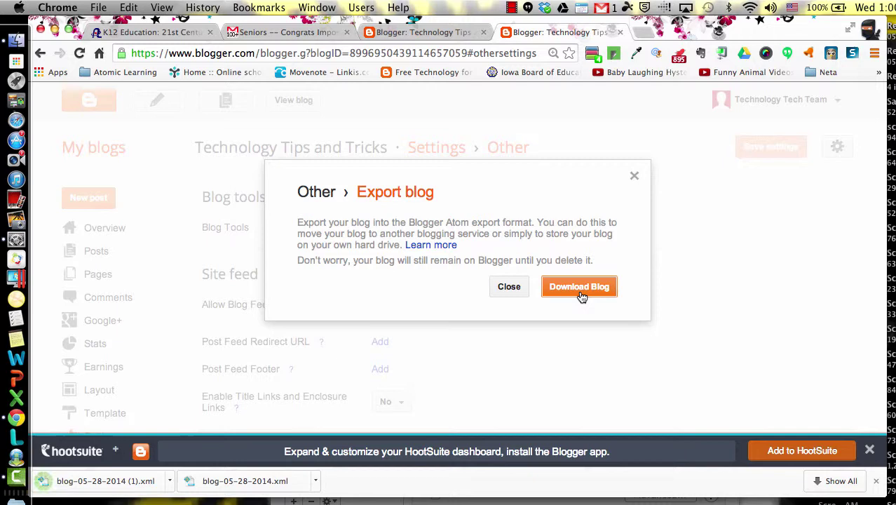
left_click(635, 177)
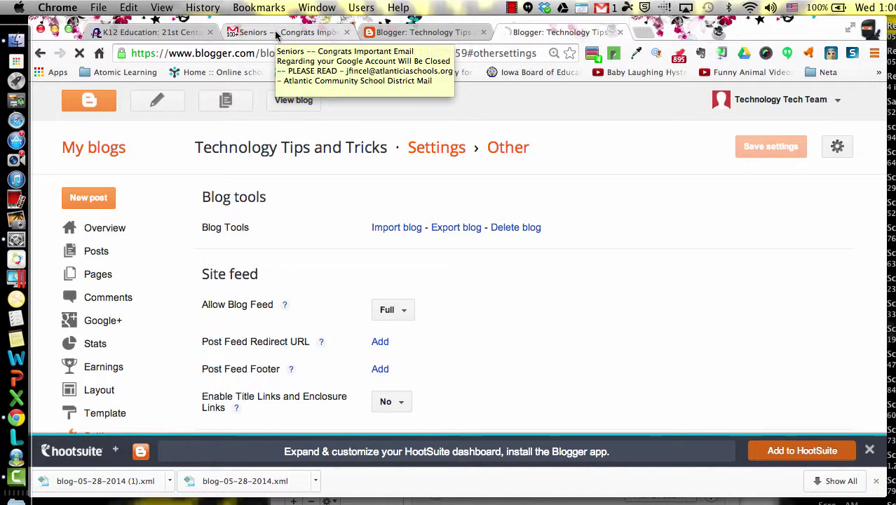
- From the school Gmail tab's account menu, reach the Data tools download page
left_click(274, 32)
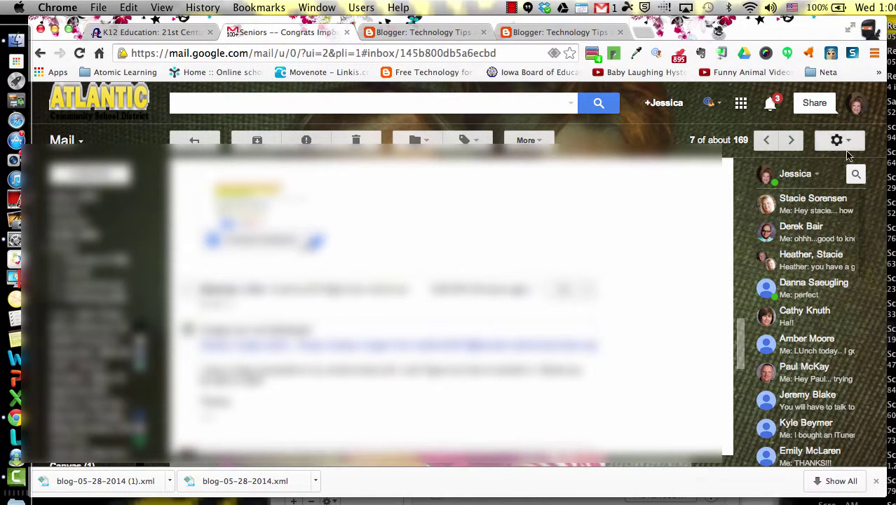
left_click(858, 107)
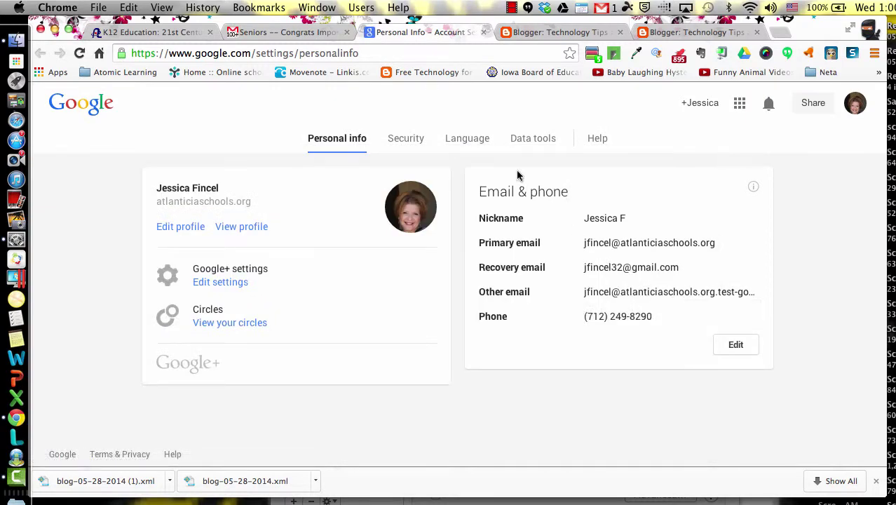
left_click(541, 143)
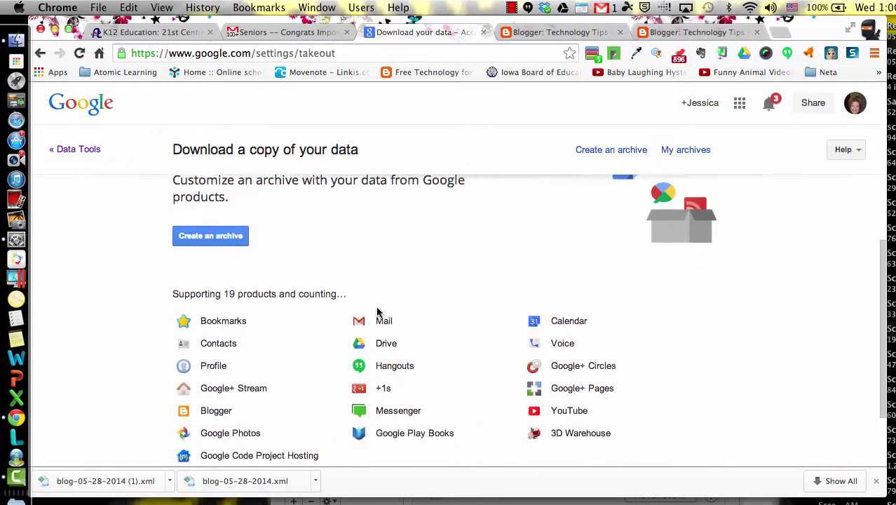
scroll(377, 309, "down", 2)
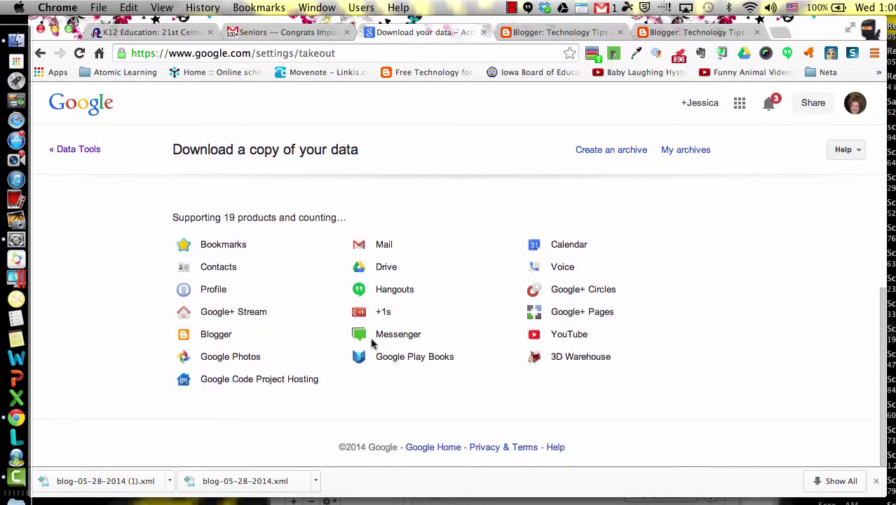
- Start a new Takeout archive and review its list of products
scroll(372, 342, "up", 3)
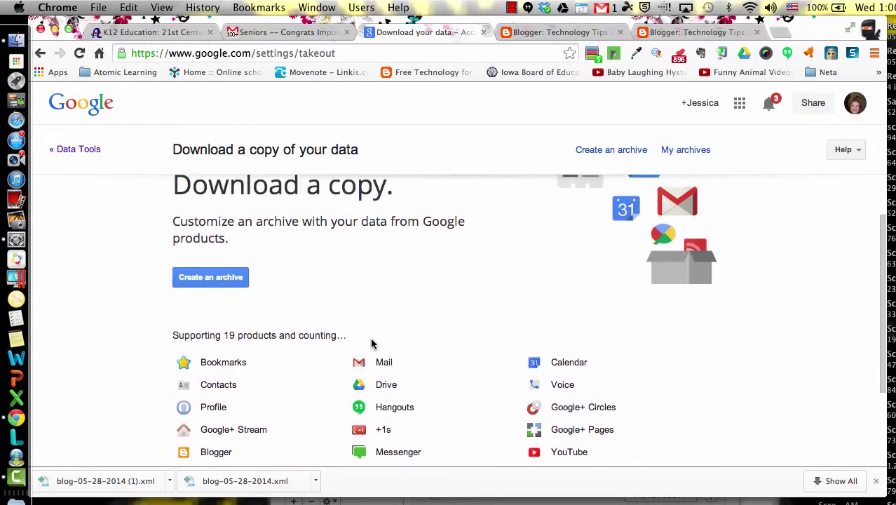
left_click(220, 279)
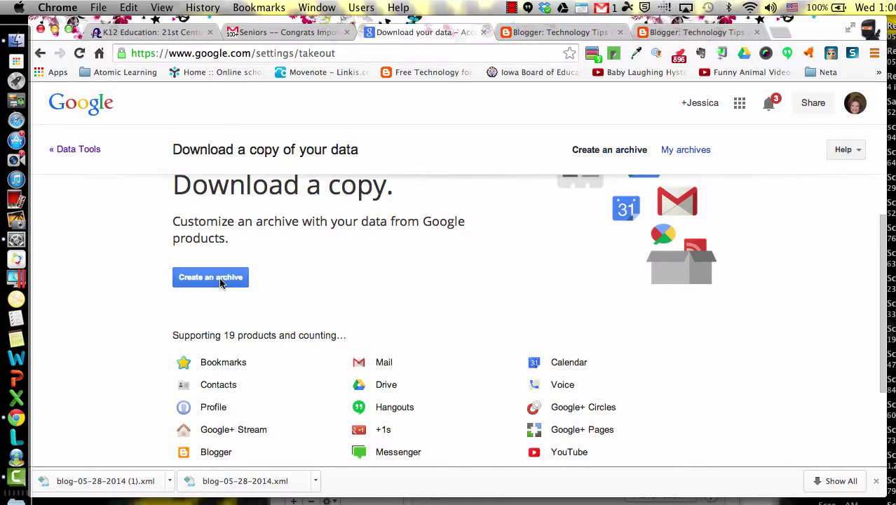
scroll(301, 376, "down", 2)
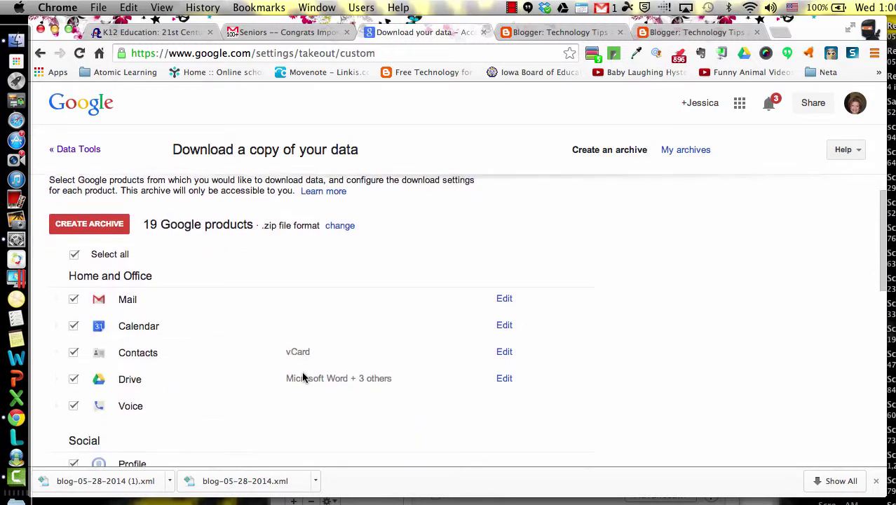
scroll(197, 369, "down", 3)
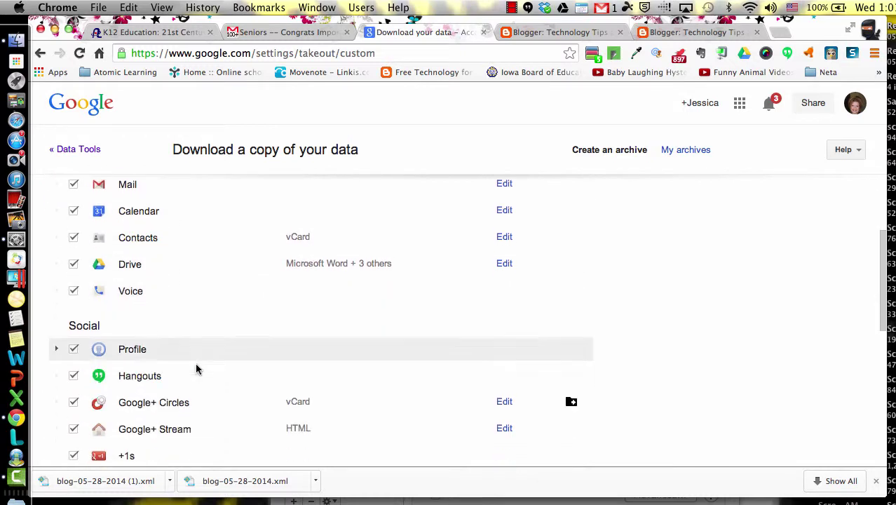
scroll(196, 368, "down", 3)
scroll(197, 368, "down", 2)
scroll(196, 368, "up", 3)
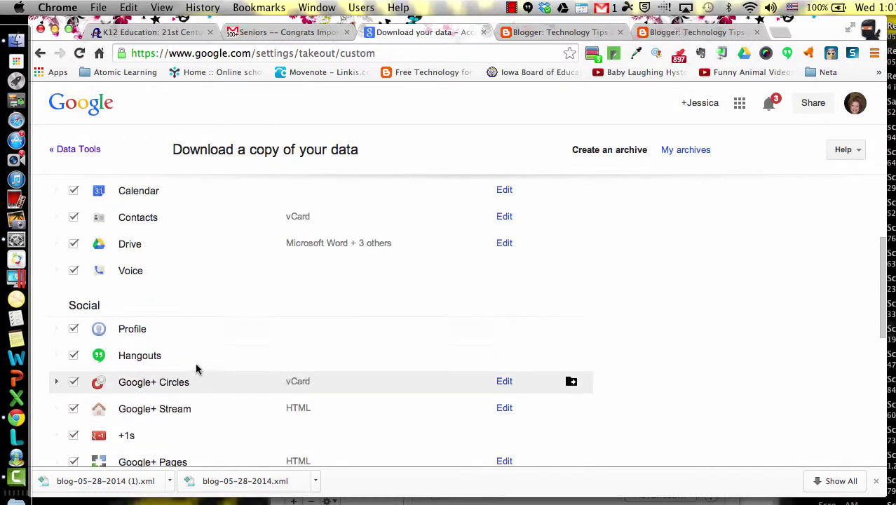
scroll(196, 368, "up", 3)
scroll(196, 370, "up", 1)
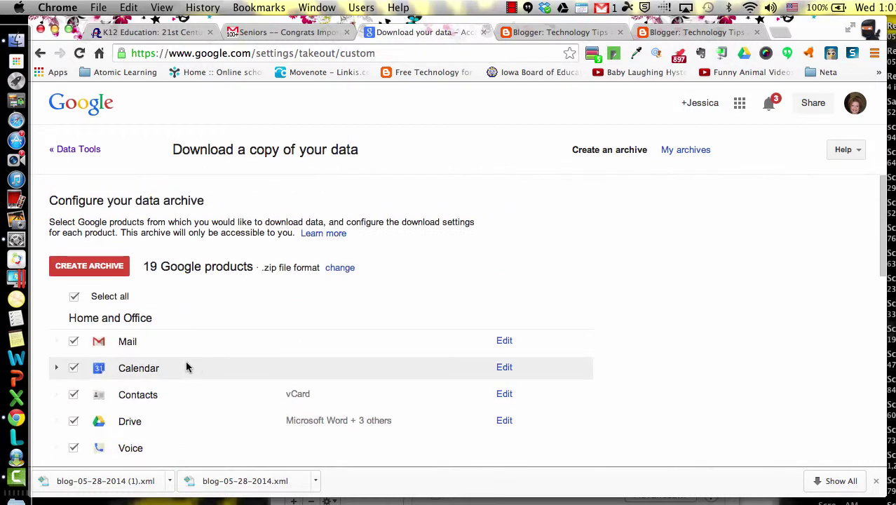
- Deselect all products and include only Blogger in the archive
left_click(74, 297)
scroll(185, 357, "down", 5)
scroll(185, 358, "down", 1)
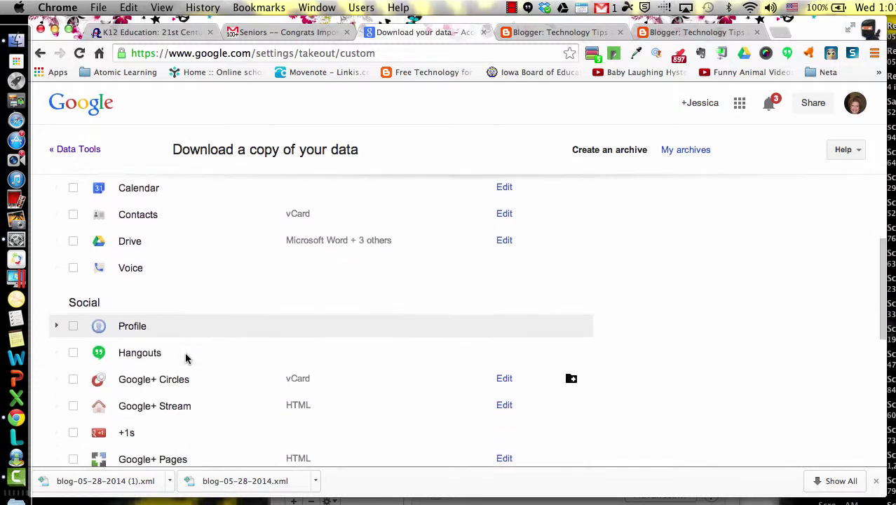
scroll(185, 358, "down", 3)
scroll(186, 358, "down", 2)
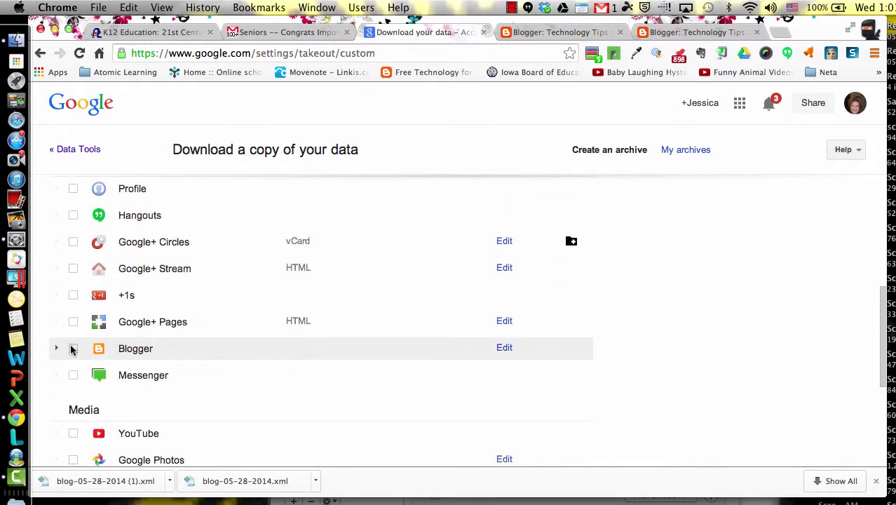
left_click(73, 349)
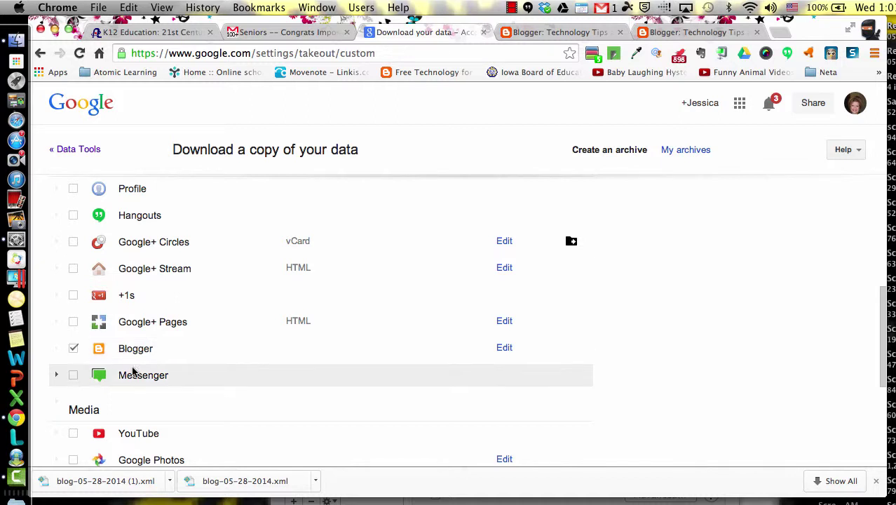
scroll(233, 403, "up", 6)
scroll(234, 408, "up", 4)
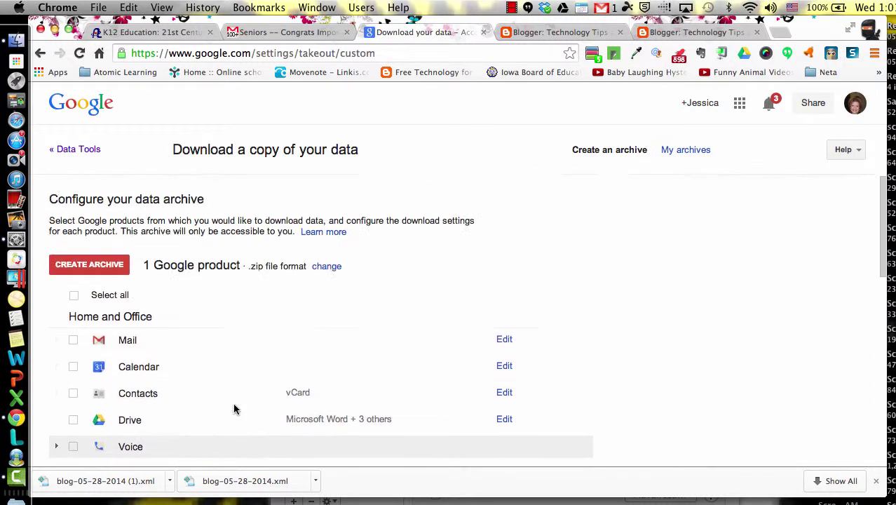
- Create the Blogger-only archive, retrying after the creation fails
left_click(93, 266)
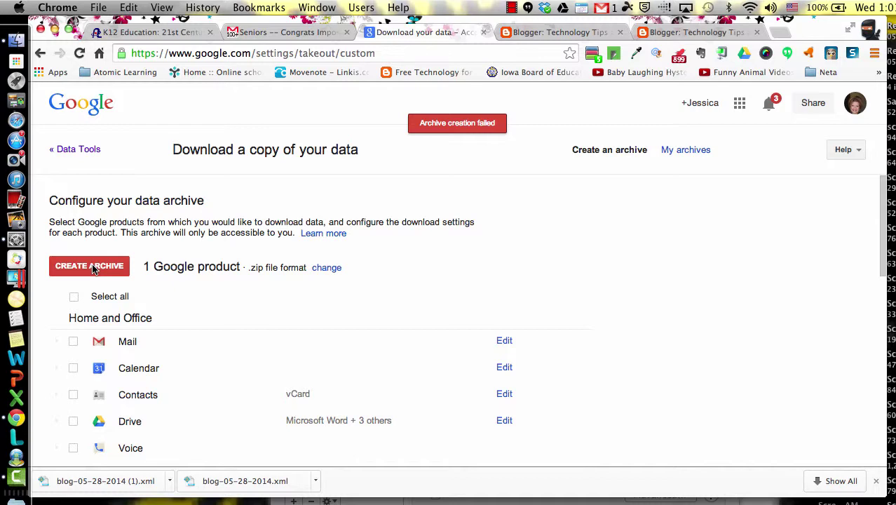
right_click(93, 270)
left_click(79, 267)
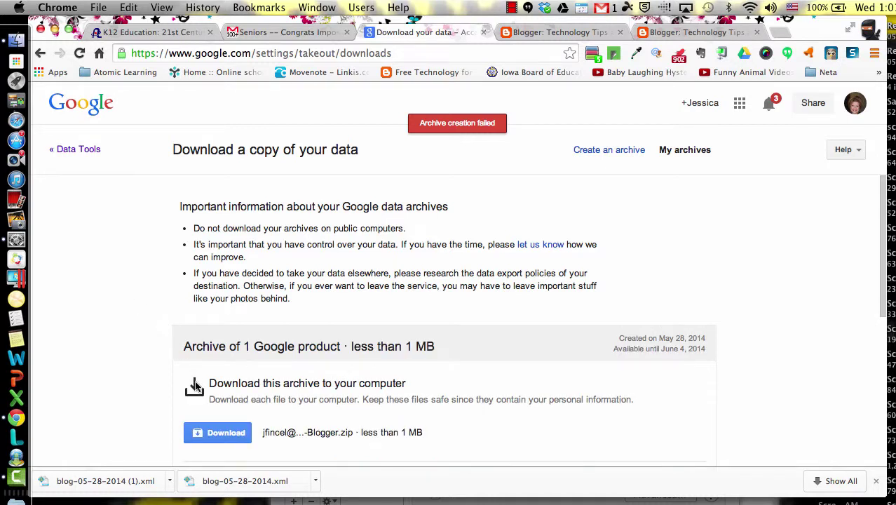
- Download the archive after confirming the password, then switch to the Personal Chrome profile
left_click(246, 439)
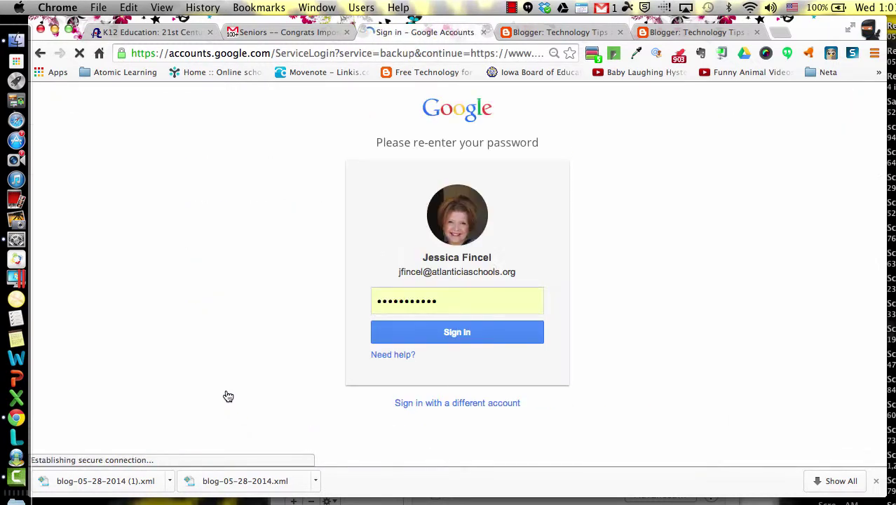
left_click(459, 332)
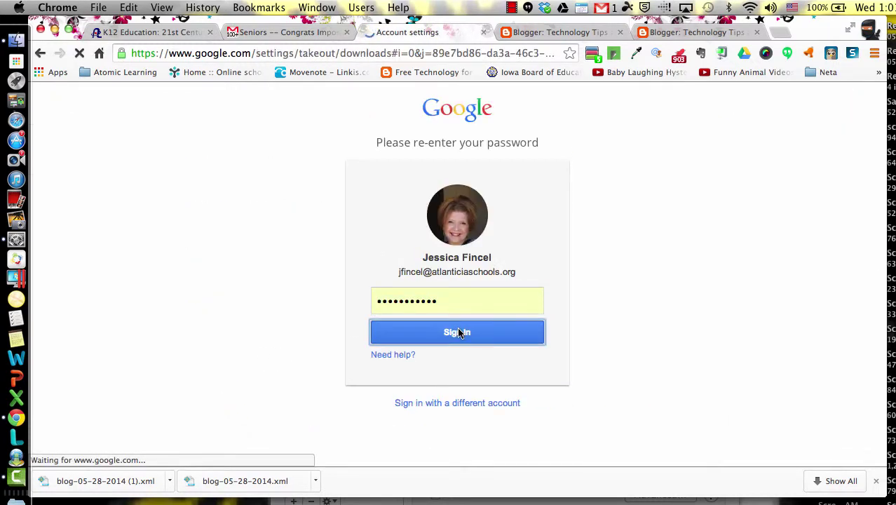
left_click(359, 7)
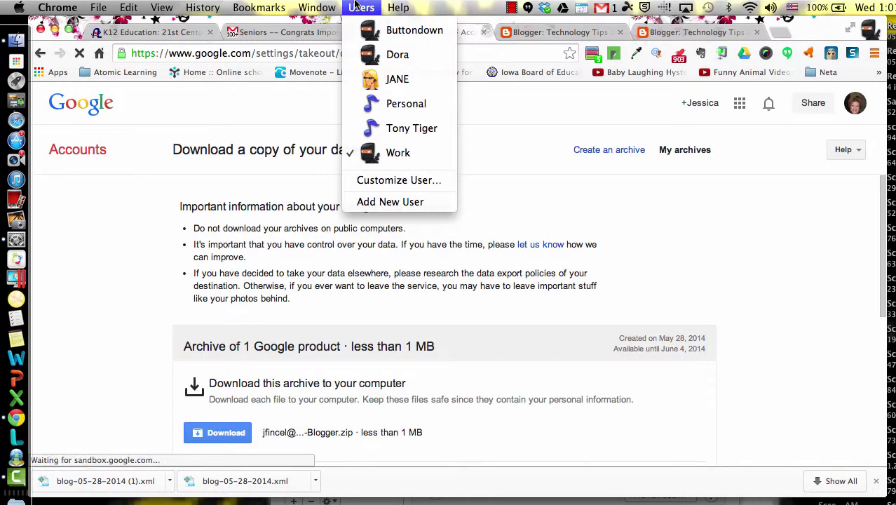
left_click(390, 105)
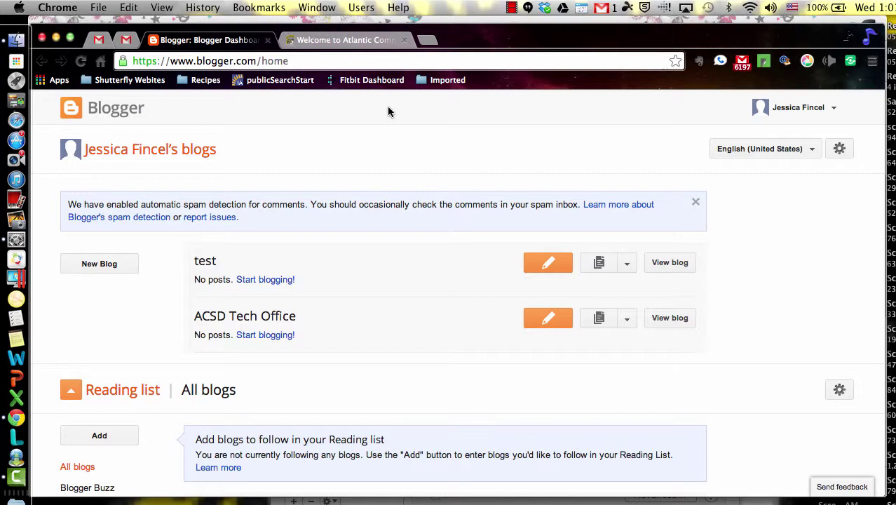
- Check which account is signed in and dismiss the account panel
left_click(831, 109)
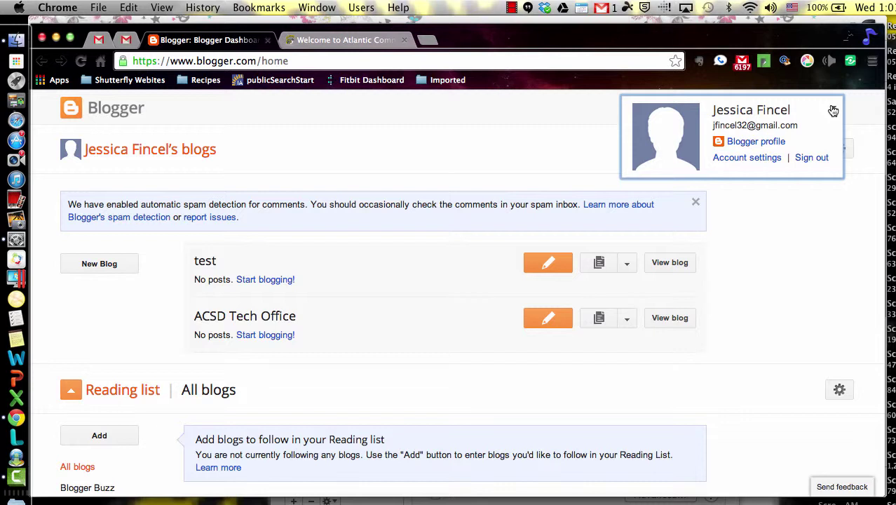
right_click(165, 287)
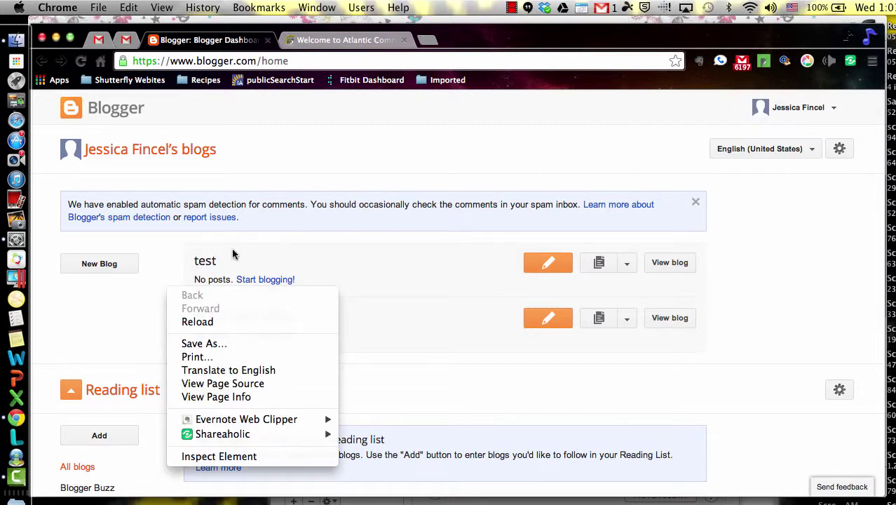
left_click(233, 253)
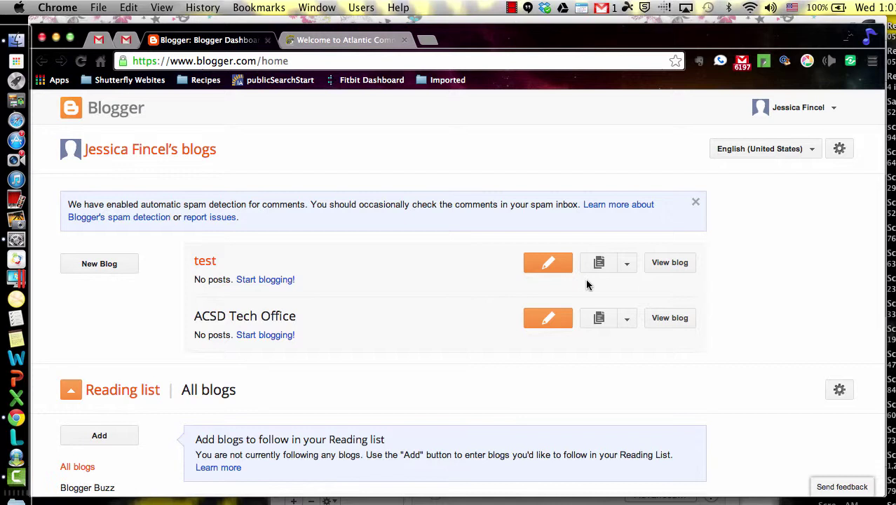
- Go to the test blog's Settings > Other and bring up Import blog
left_click(630, 267)
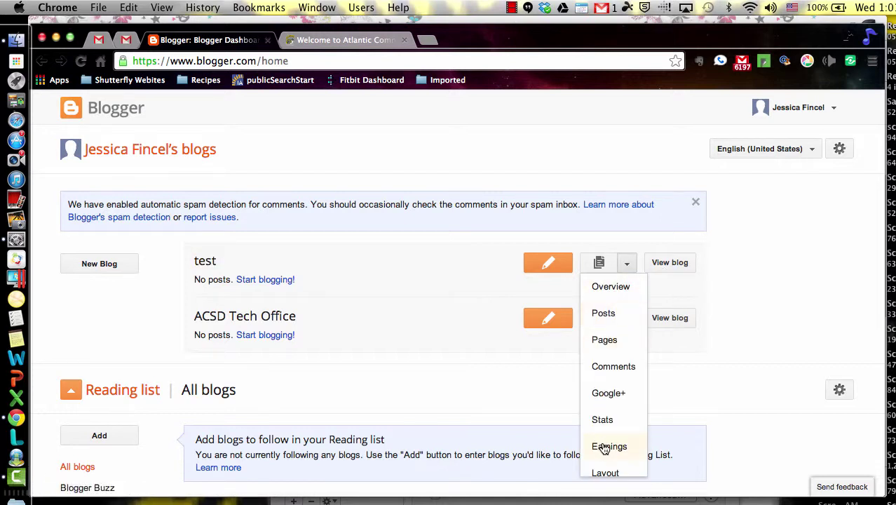
scroll(604, 447, "down", 2)
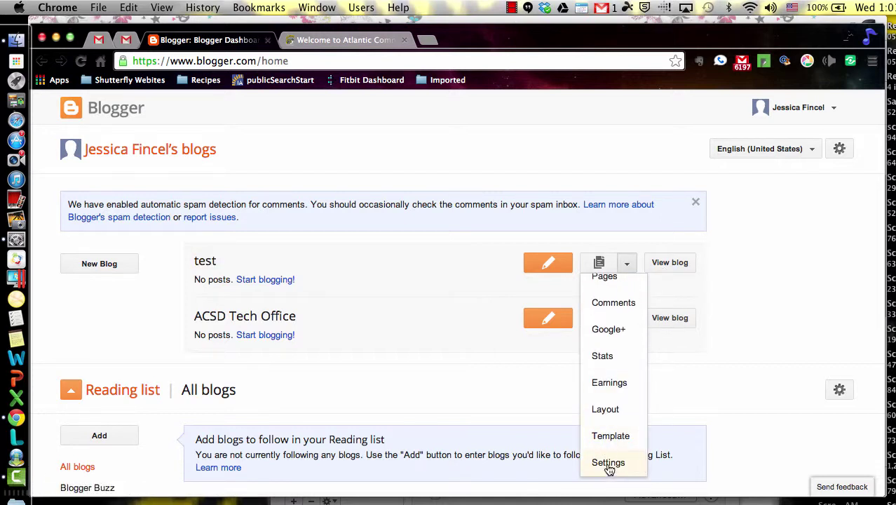
left_click(608, 465)
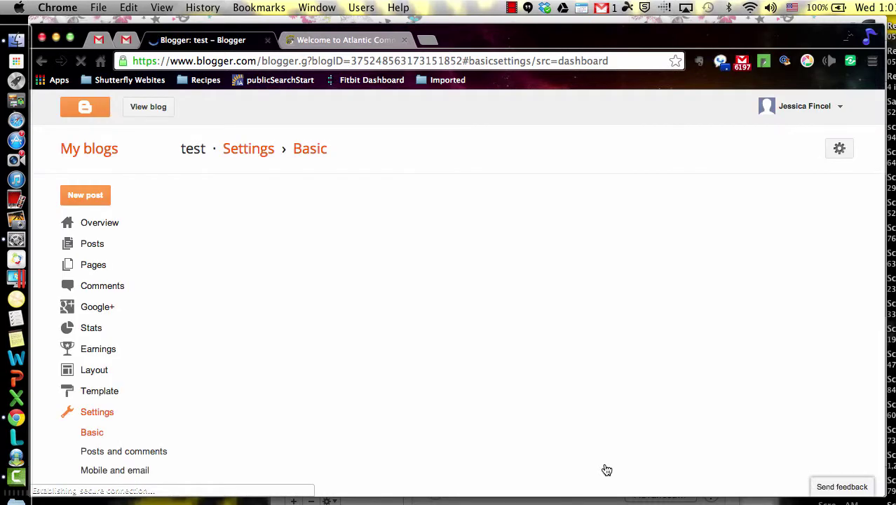
scroll(133, 407, "down", 2)
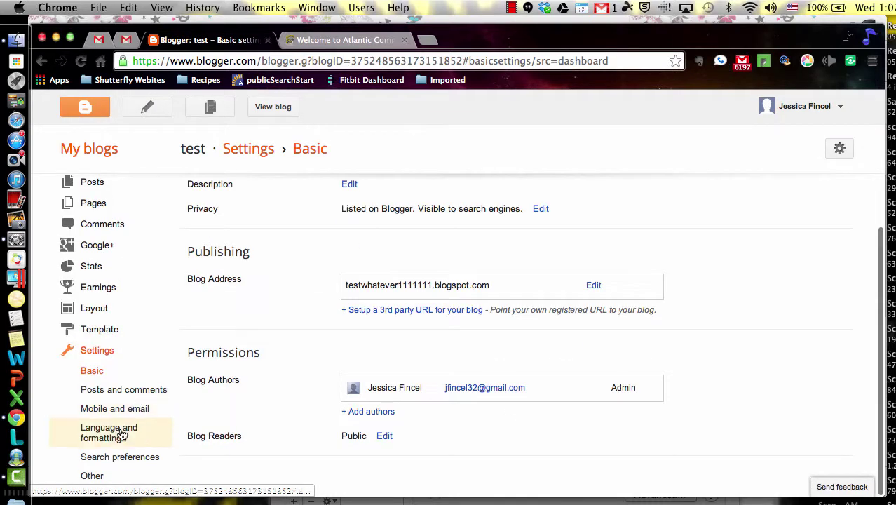
left_click(96, 477)
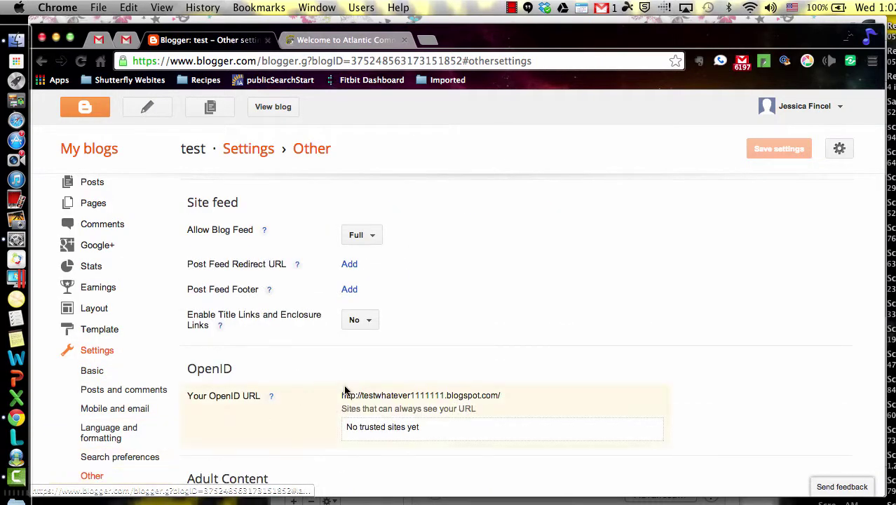
scroll(254, 344, "down", 4)
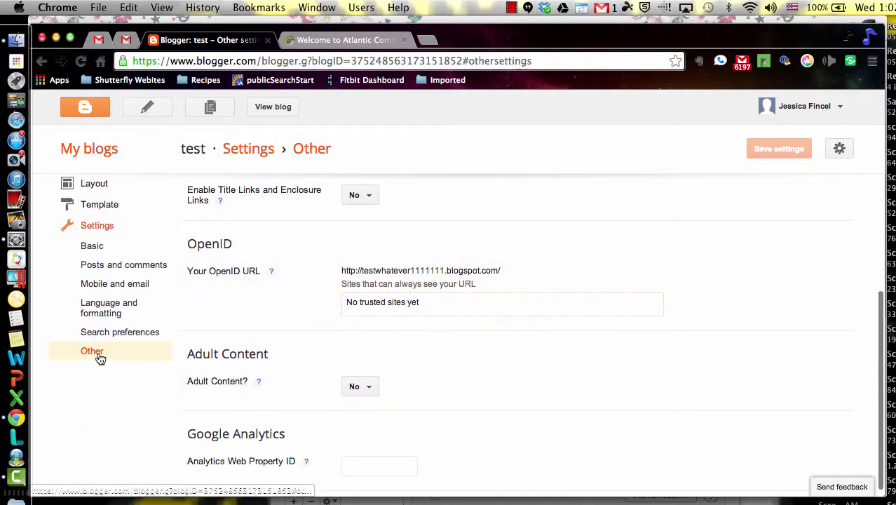
scroll(289, 327, "up", 6)
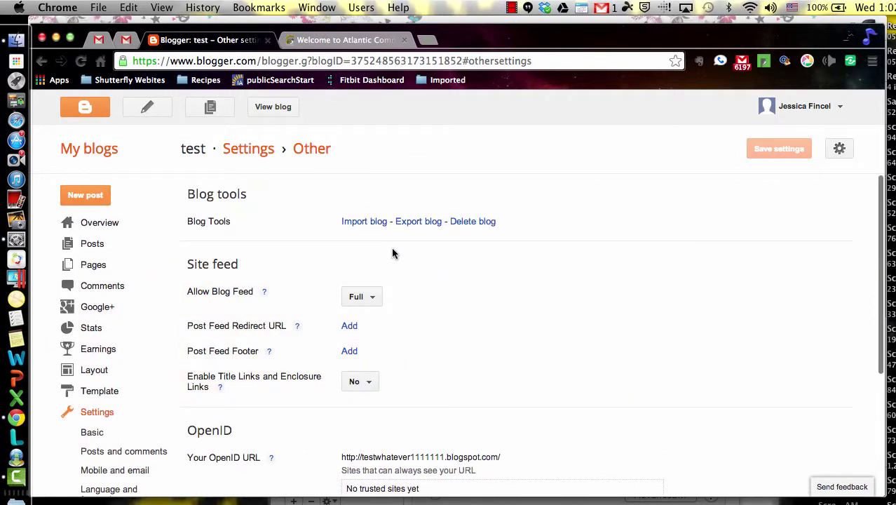
left_click(364, 222)
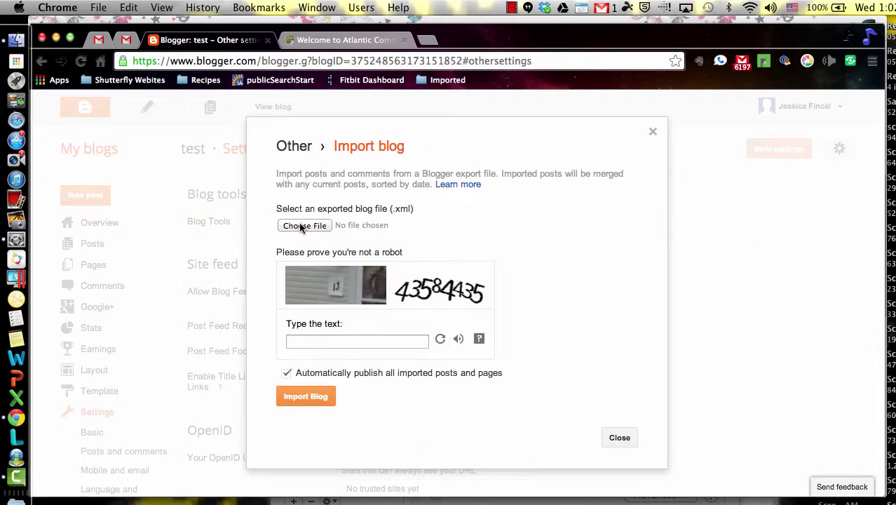
- Select Technology Tips and Tricks.atom from Downloads as the import file
left_click(300, 226)
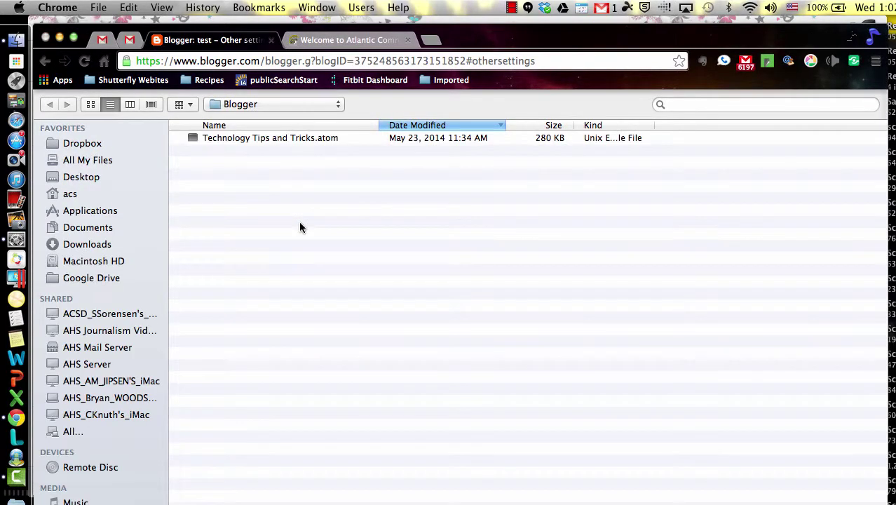
left_click(69, 247)
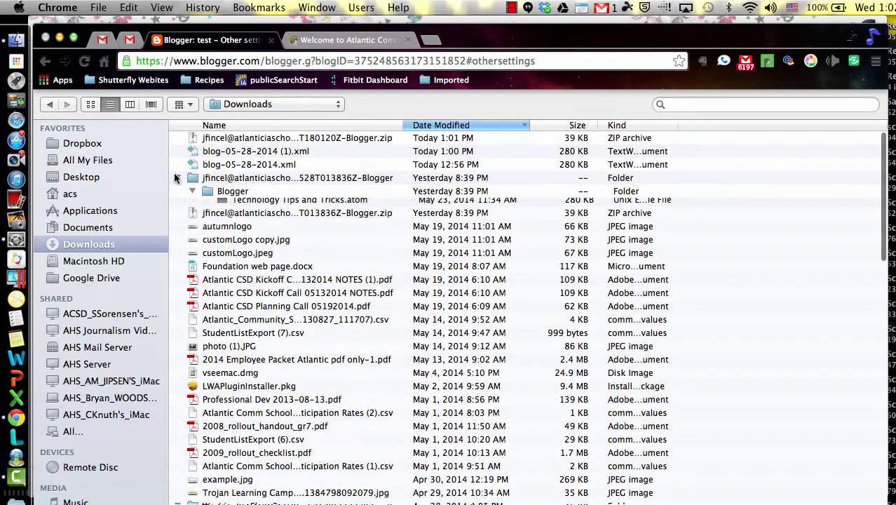
left_click(276, 208)
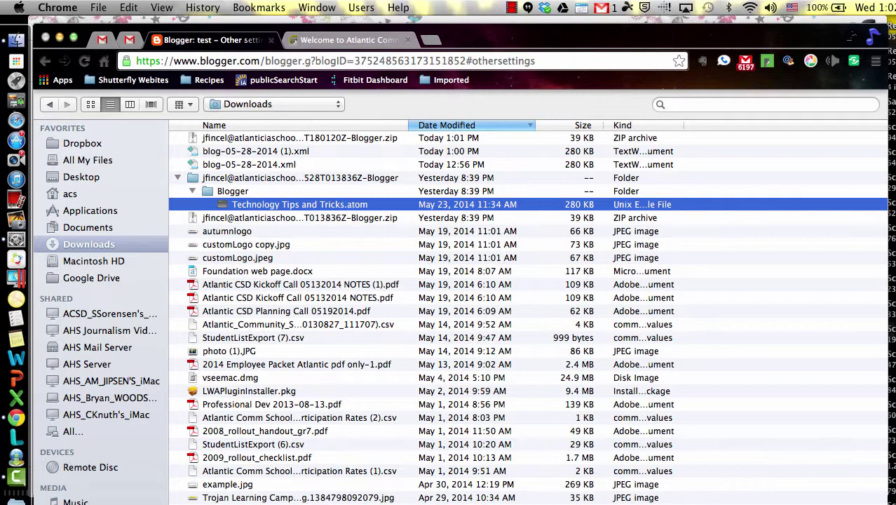
key("Return")
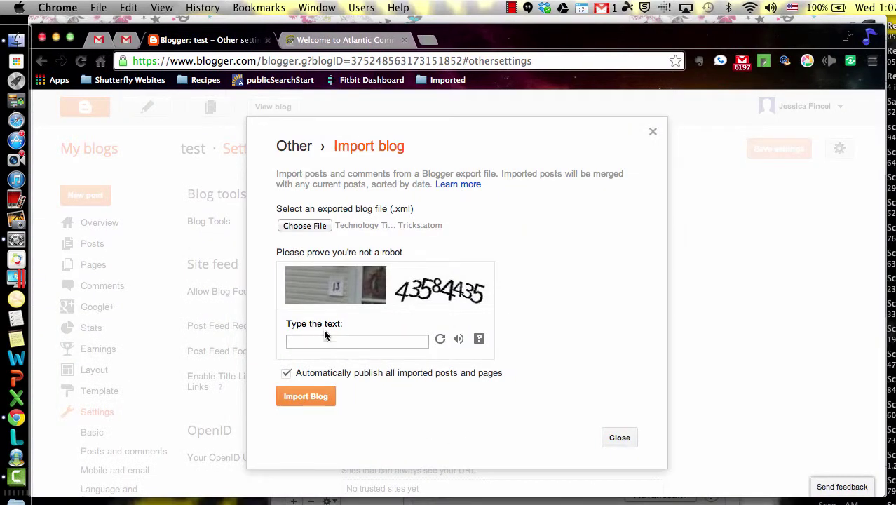
- Enter the captcha text and import 14 posts and 1 comment into the test blog
left_click(326, 339)
type("43584435")
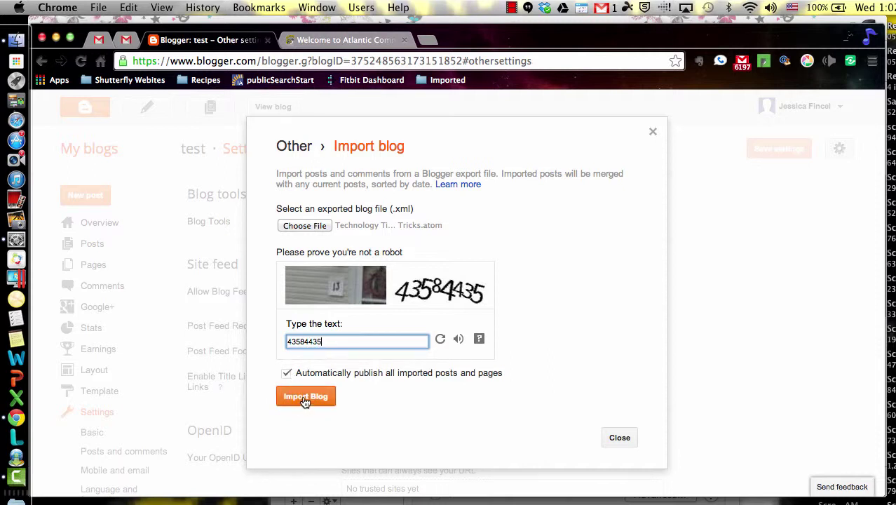
left_click(306, 397)
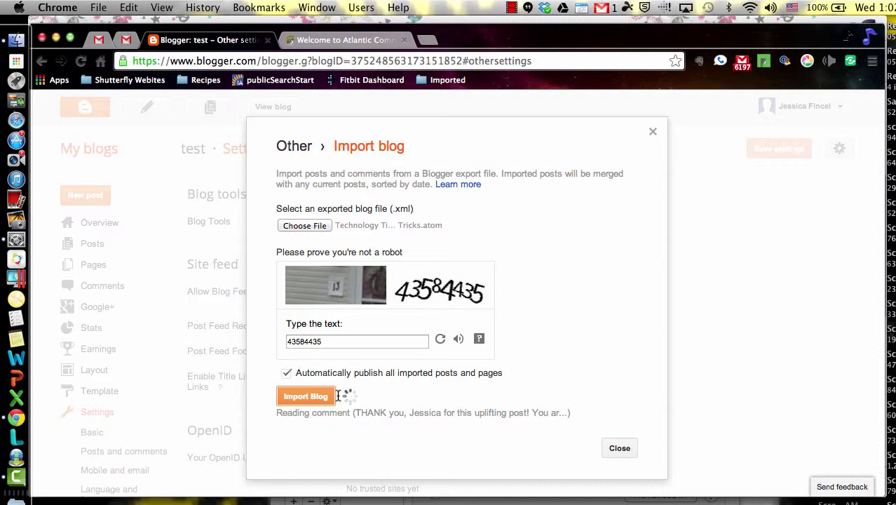
left_click(512, 8)
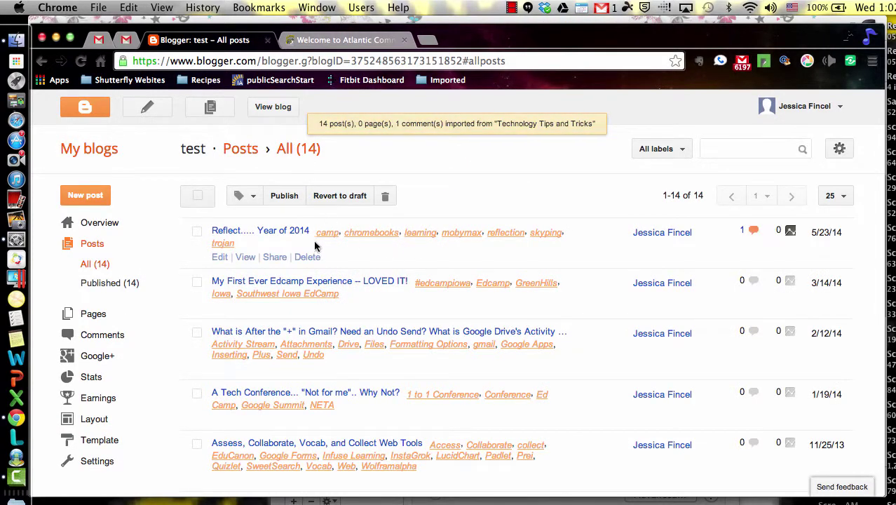
scroll(324, 305, "down", 2)
scroll(324, 305, "down", 5)
scroll(324, 306, "down", 1)
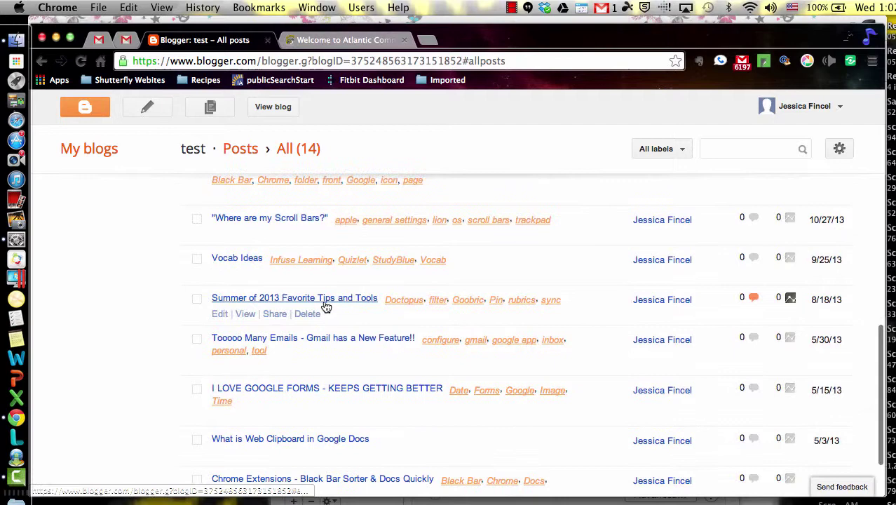
scroll(324, 305, "down", 2)
scroll(323, 299, "up", 2)
scroll(323, 302, "up", 8)
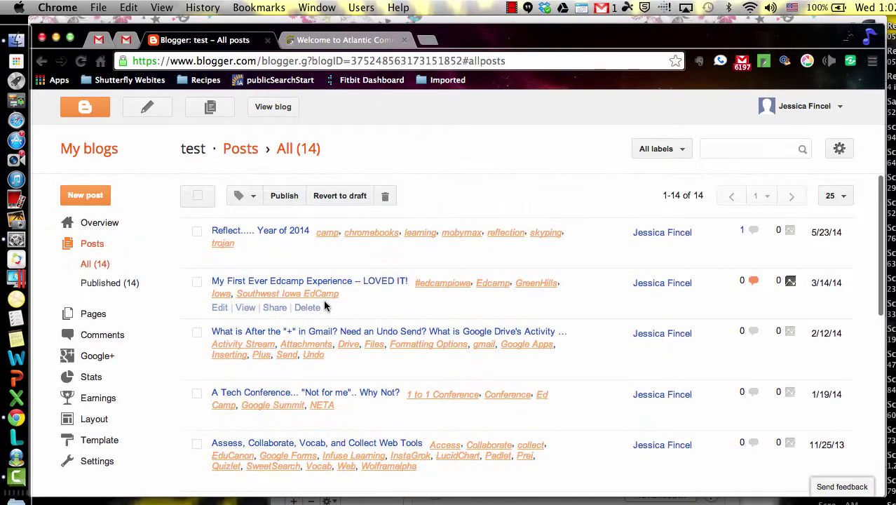